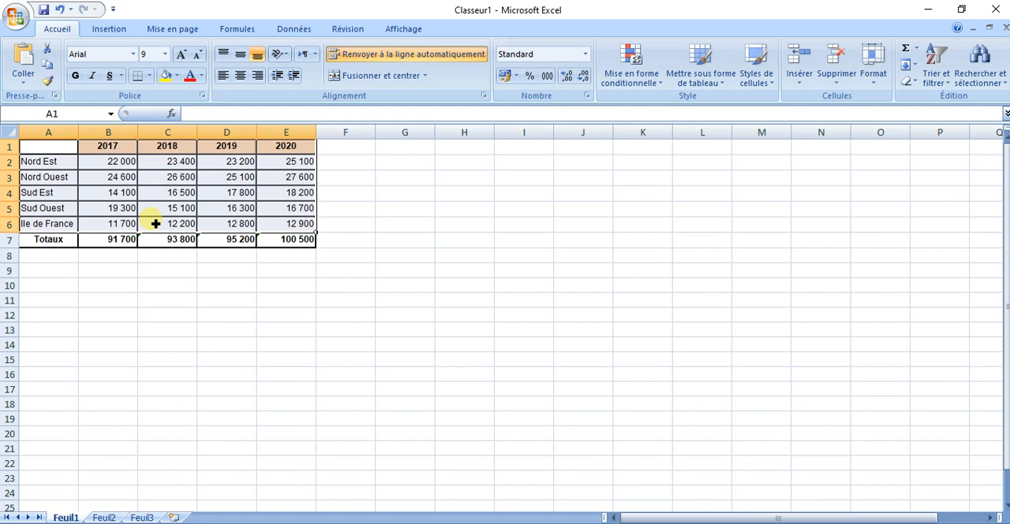
- Insert a 2D clustered column chart (Histogramme groupé) from the data in A1:E6, leaving out the Totaux row
{"action": "left_click", "coordinate": [167, 286]}
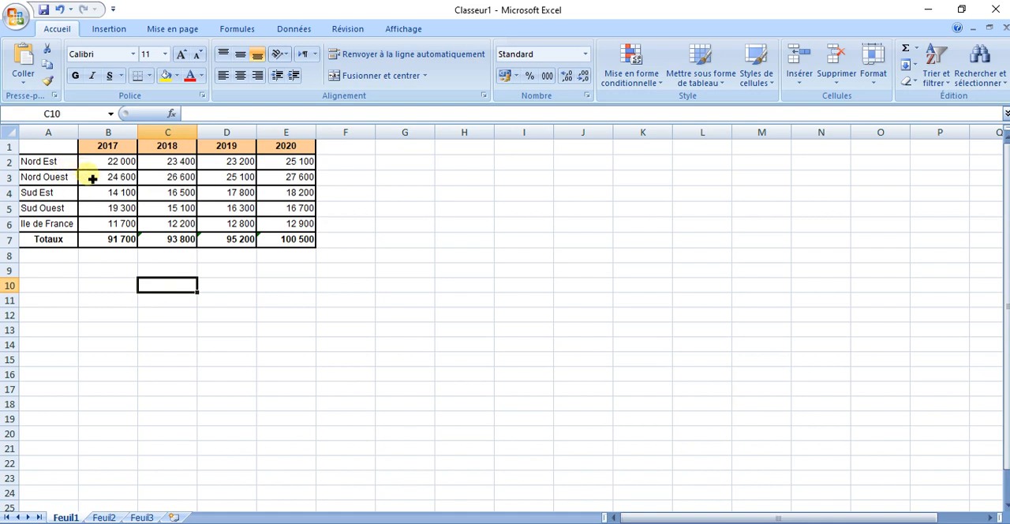
{"action": "left_click_drag", "start_coordinate": [48, 147], "coordinate": [290, 224]}
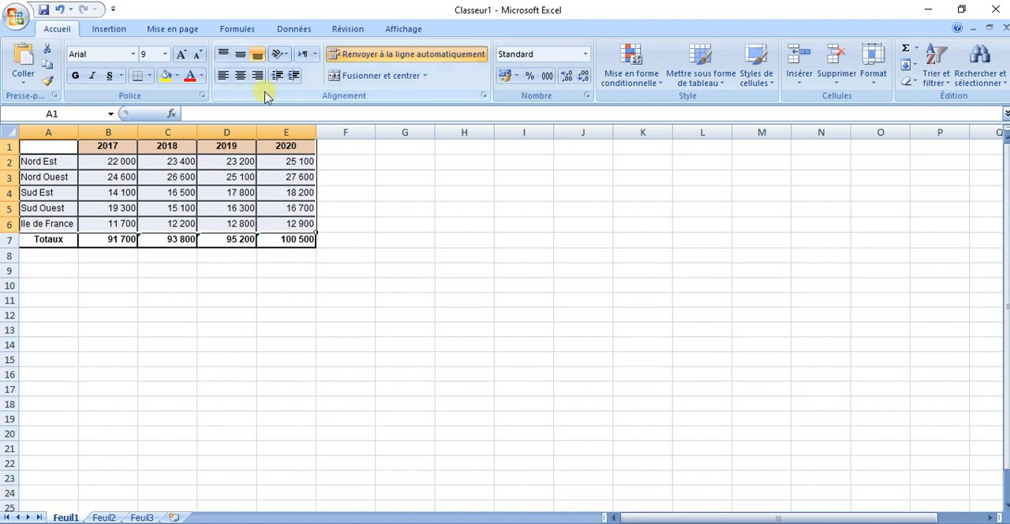
{"action": "left_click", "coordinate": [115, 37]}
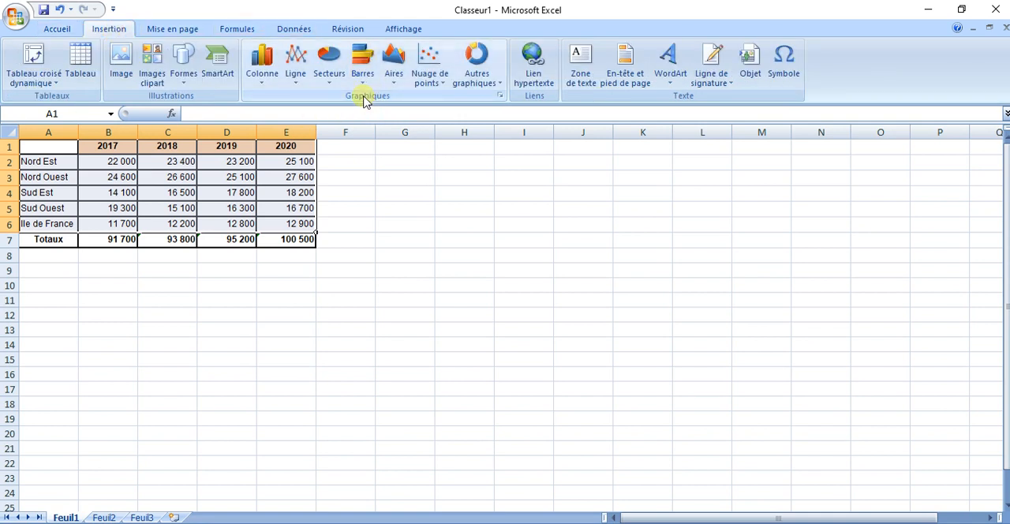
{"action": "left_click", "coordinate": [267, 82]}
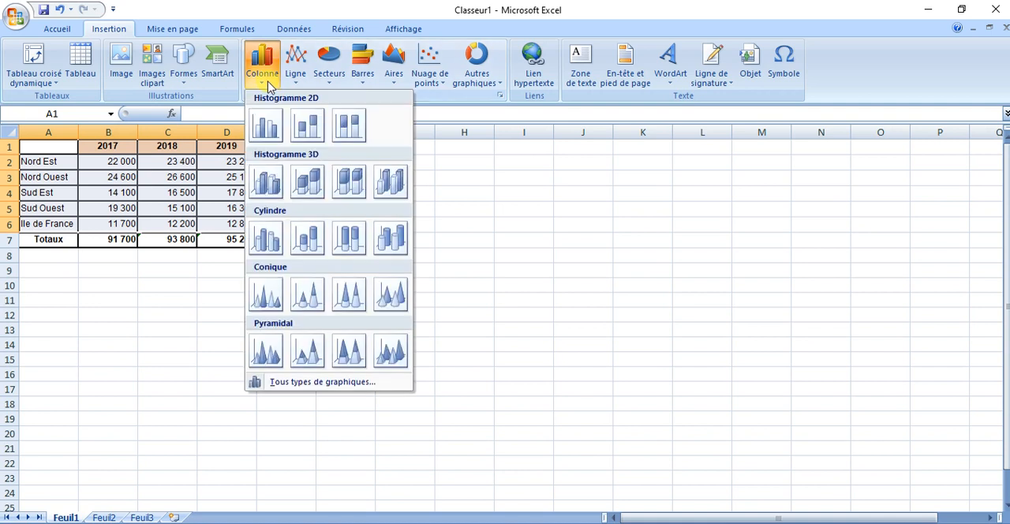
{"action": "left_click", "coordinate": [272, 133]}
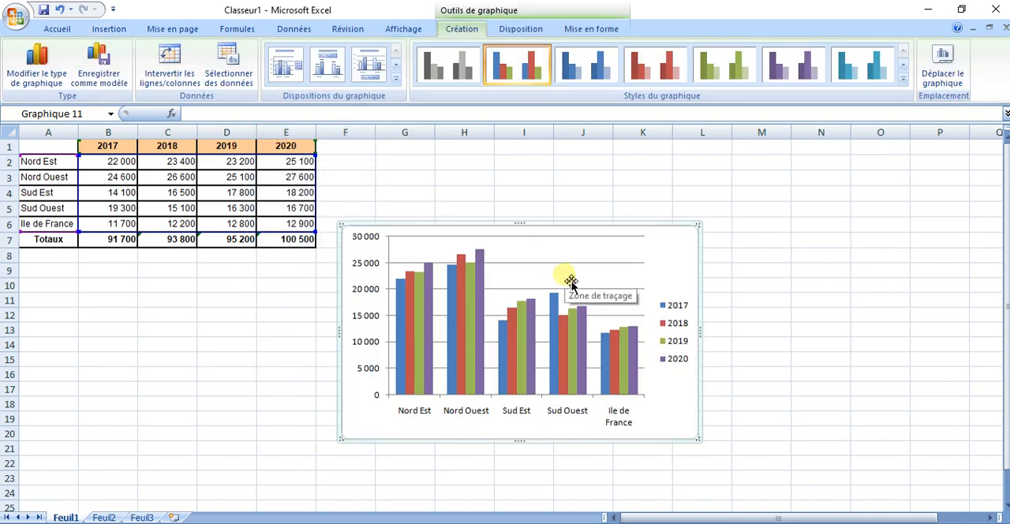
- Move the chart up beside the data table and shrink it to end around row 17
{"action": "left_click_drag", "start_coordinate": [624, 232], "coordinate": [640, 203]}
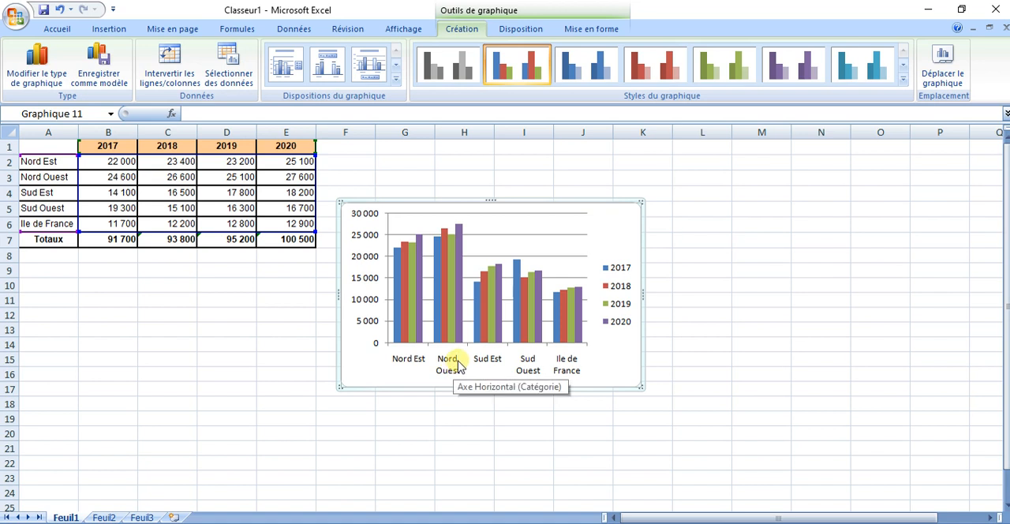
{"action": "left_click", "coordinate": [629, 321]}
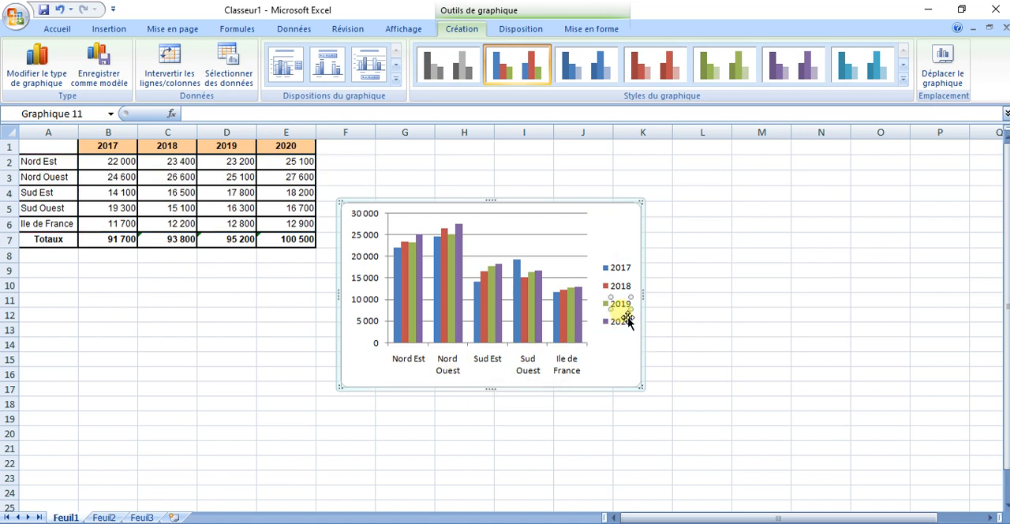
{"action": "left_click", "coordinate": [625, 306]}
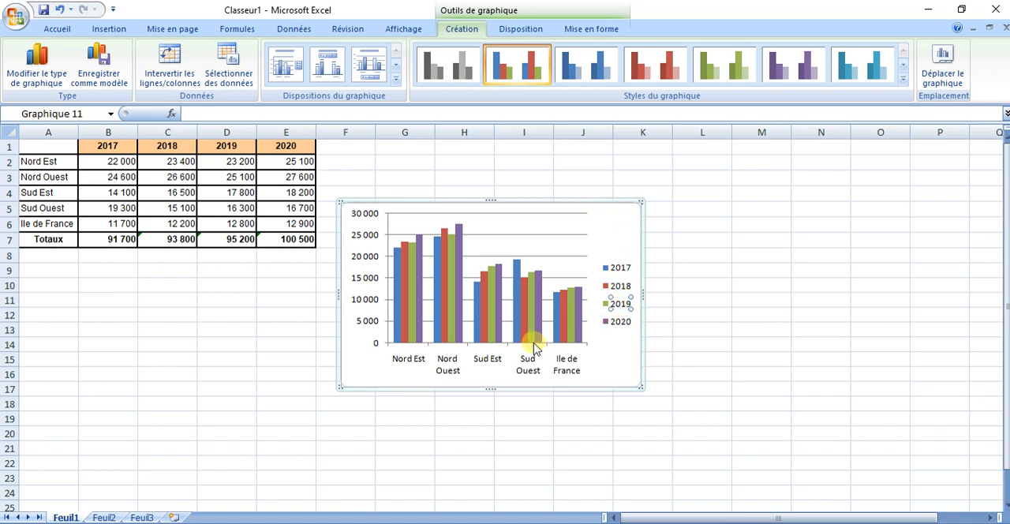
{"action": "key", "text": "Escape"}
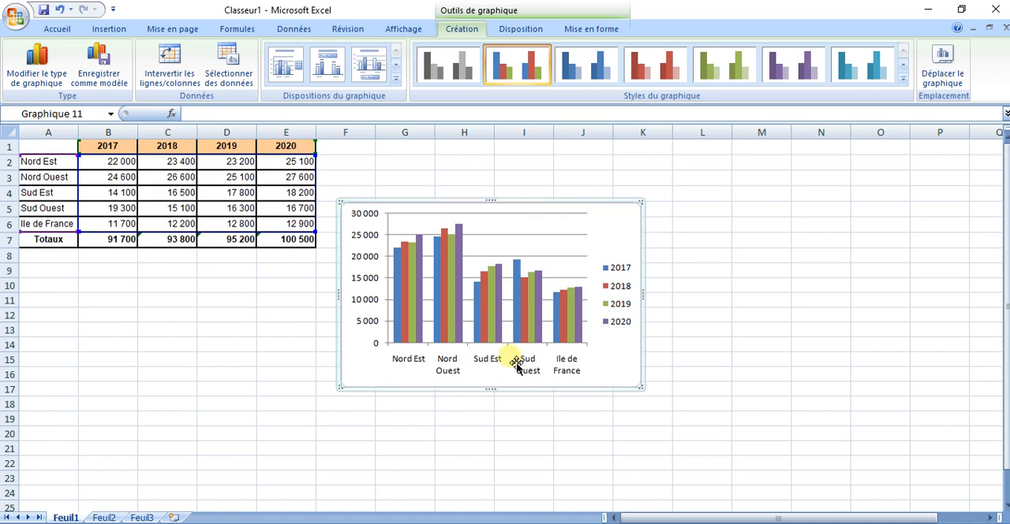
{"action": "left_click", "coordinate": [559, 375]}
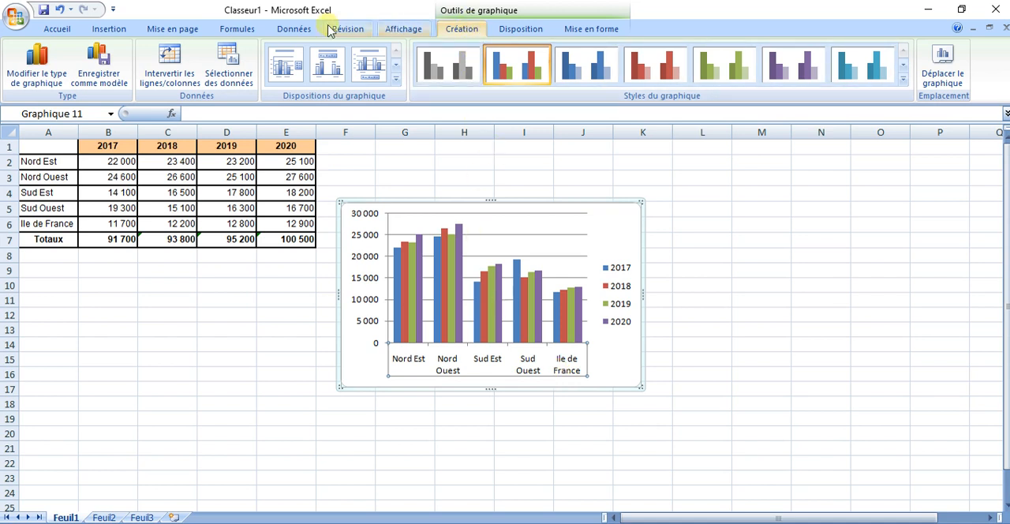
- Swap the rows and columns in the chart's data source so the regions become series and the years form the horizontal axis
{"action": "left_click", "coordinate": [244, 87]}
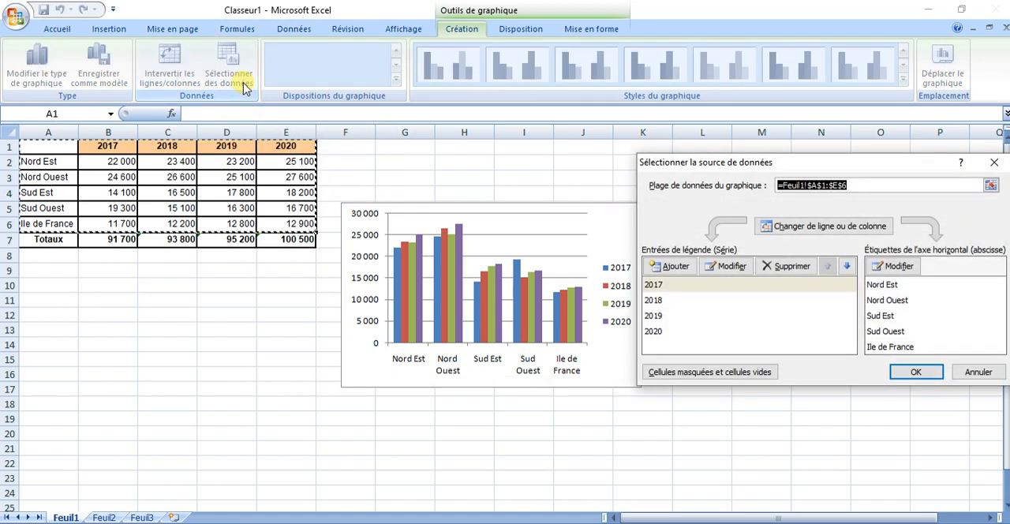
{"action": "left_click_drag", "start_coordinate": [828, 165], "coordinate": [751, 154]}
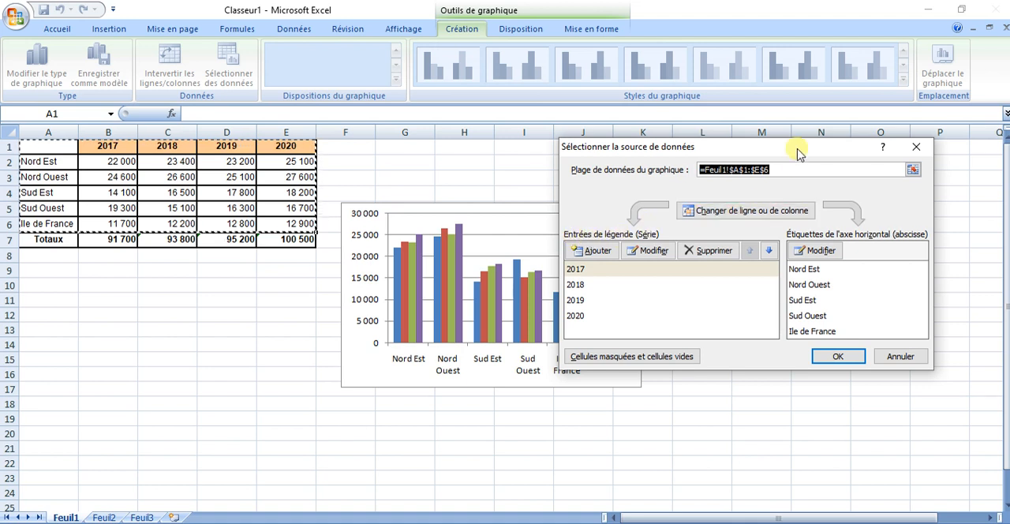
{"action": "left_click_drag", "start_coordinate": [790, 146], "coordinate": [823, 137]}
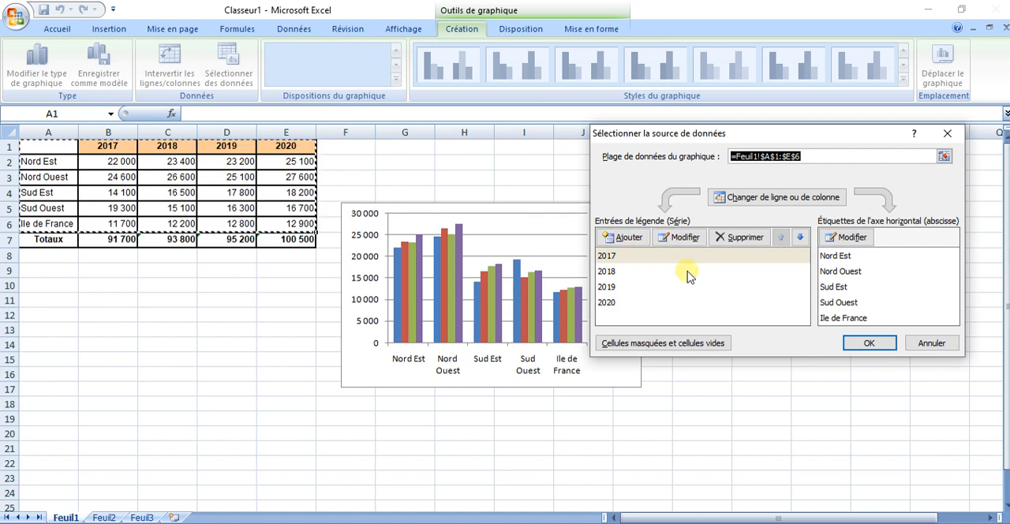
{"action": "left_click", "coordinate": [772, 202]}
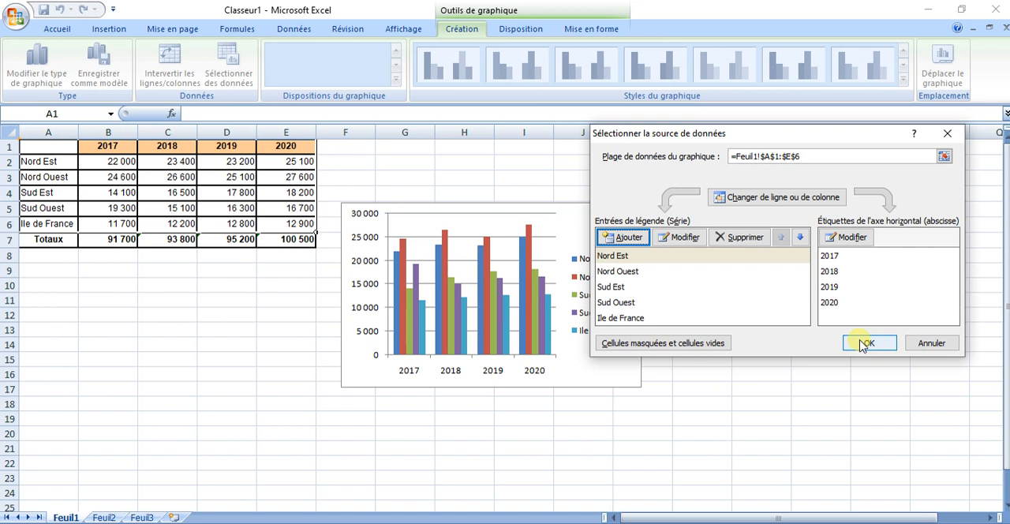
{"action": "left_click_drag", "start_coordinate": [800, 130], "coordinate": [912, 230]}
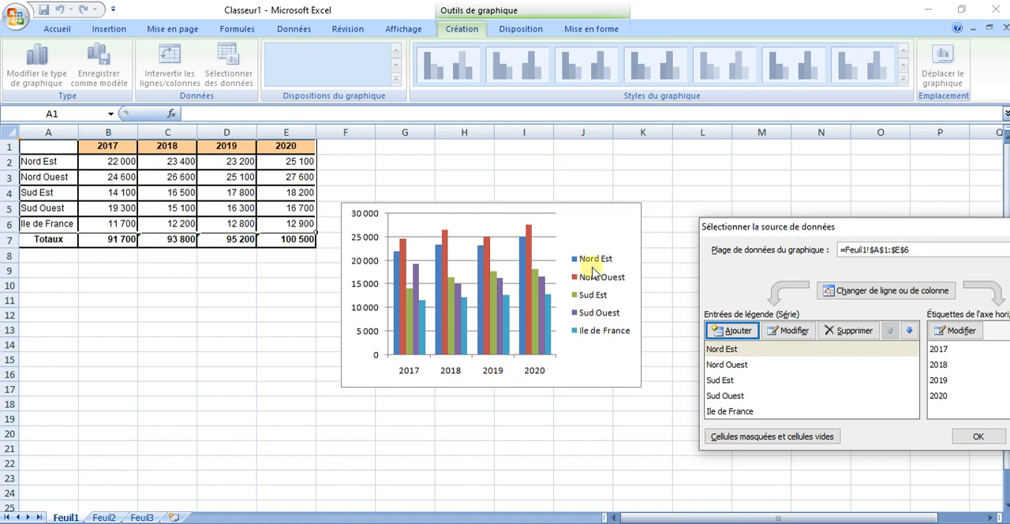
{"action": "left_click_drag", "start_coordinate": [851, 234], "coordinate": [808, 191]}
{"action": "left_click", "coordinate": [934, 395]}
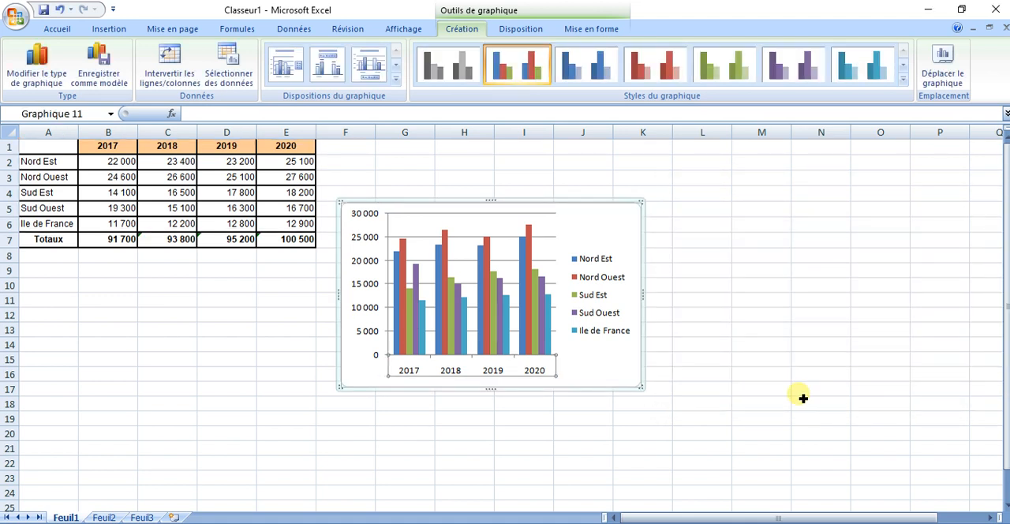
- Enlarge the chart to reach about row 21 and column L, and shift its legend lower
{"action": "left_click_drag", "start_coordinate": [641, 387], "coordinate": [718, 446]}
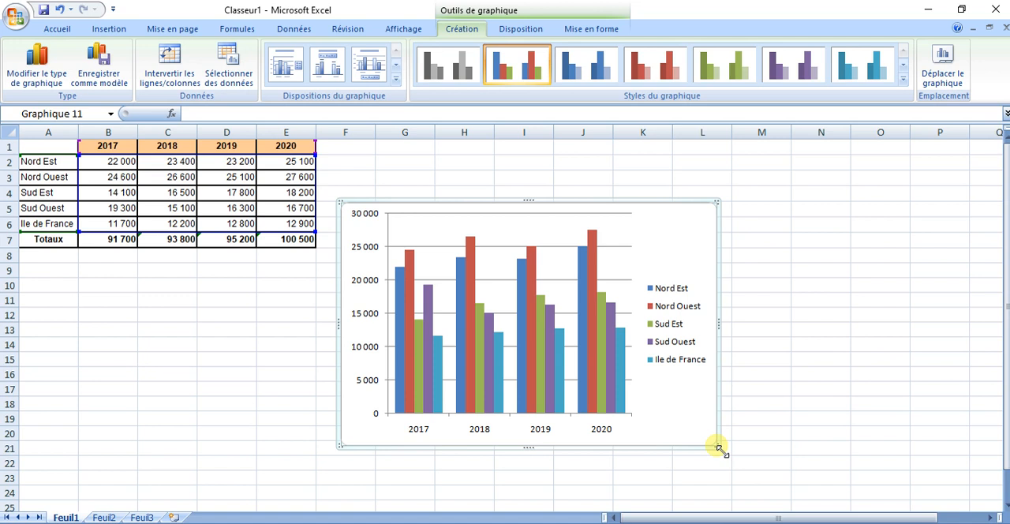
{"action": "left_click", "coordinate": [670, 323]}
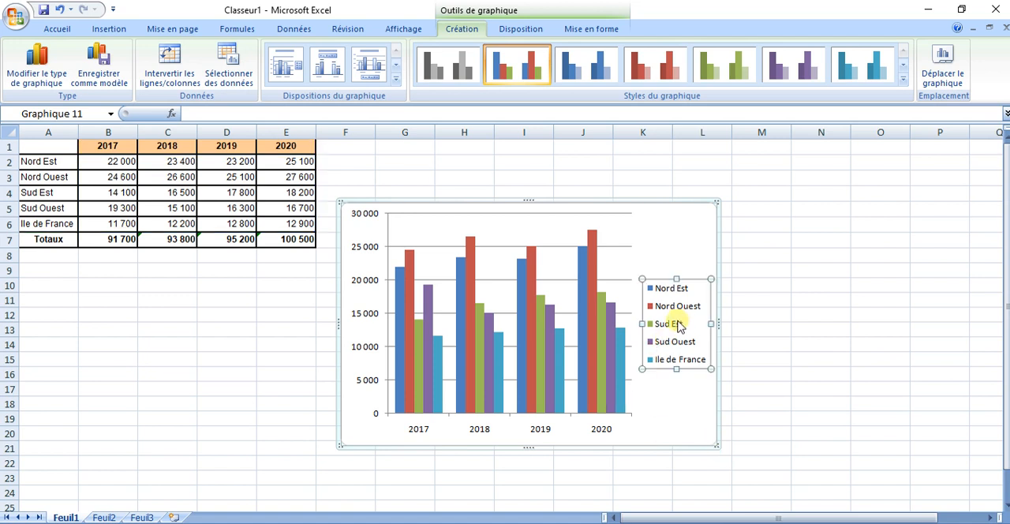
{"action": "left_click_drag", "start_coordinate": [695, 274], "coordinate": [697, 318]}
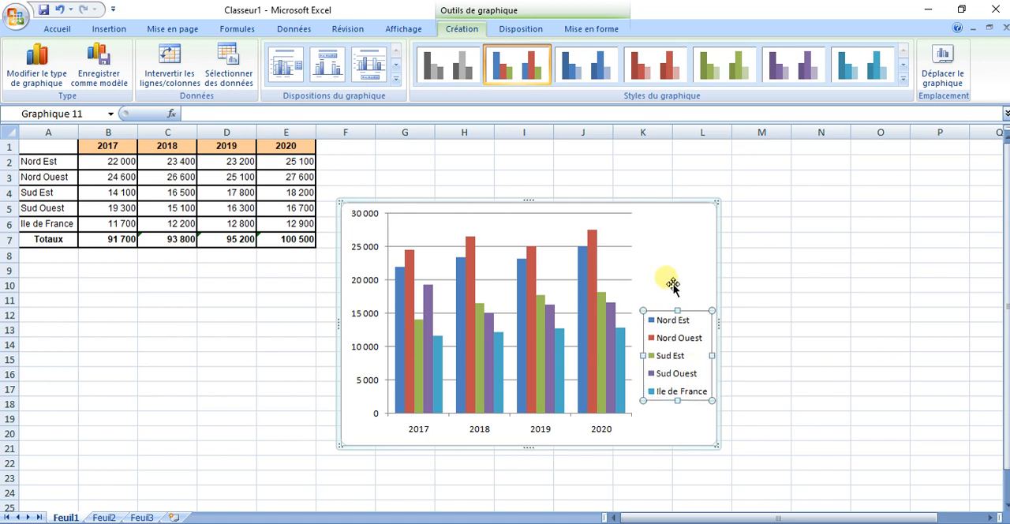
- Add both major and minor vertical gridlines to the chart (Quadrillage principal et secondaire)
{"action": "left_click", "coordinate": [524, 30]}
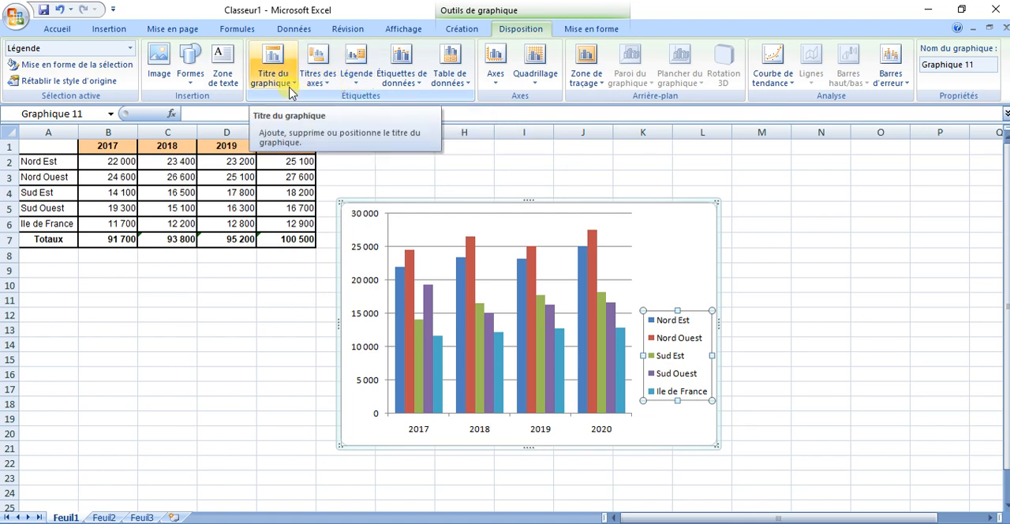
{"action": "left_click", "coordinate": [538, 85]}
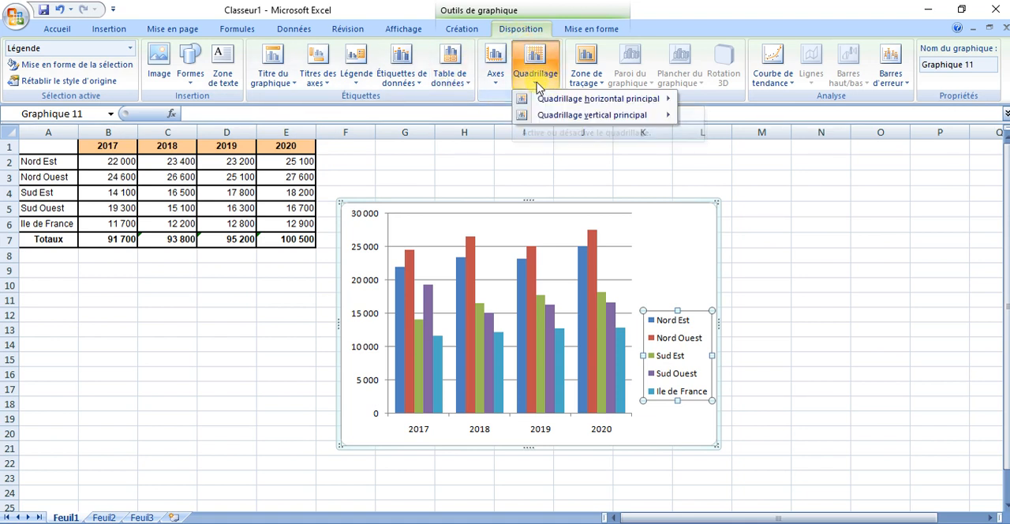
{"action": "mouse_move", "coordinate": [550, 103]}
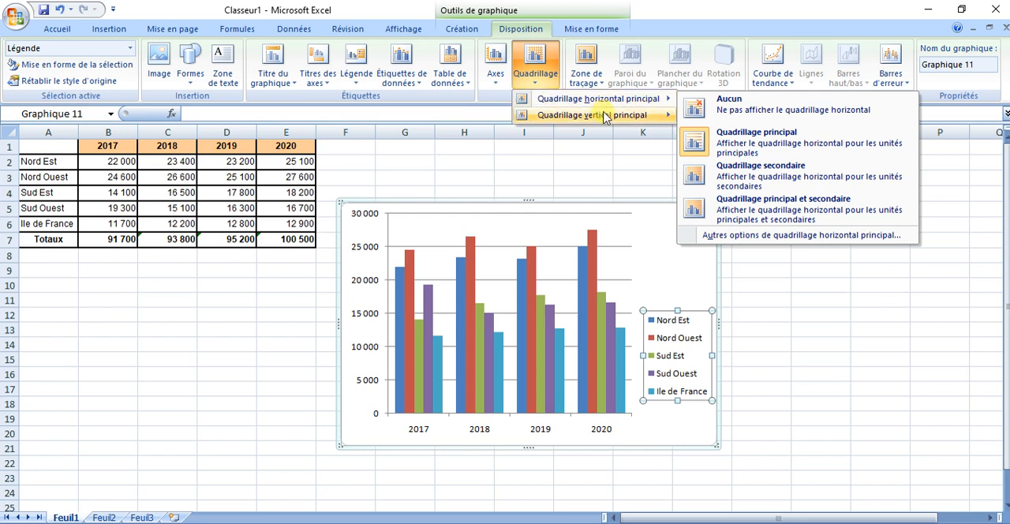
{"action": "mouse_move", "coordinate": [593, 119]}
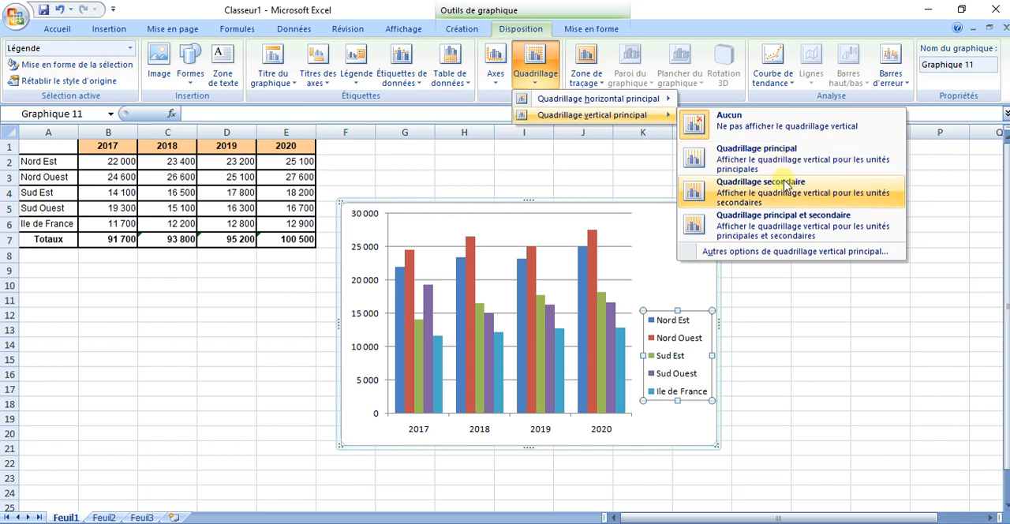
{"action": "left_click", "coordinate": [807, 223]}
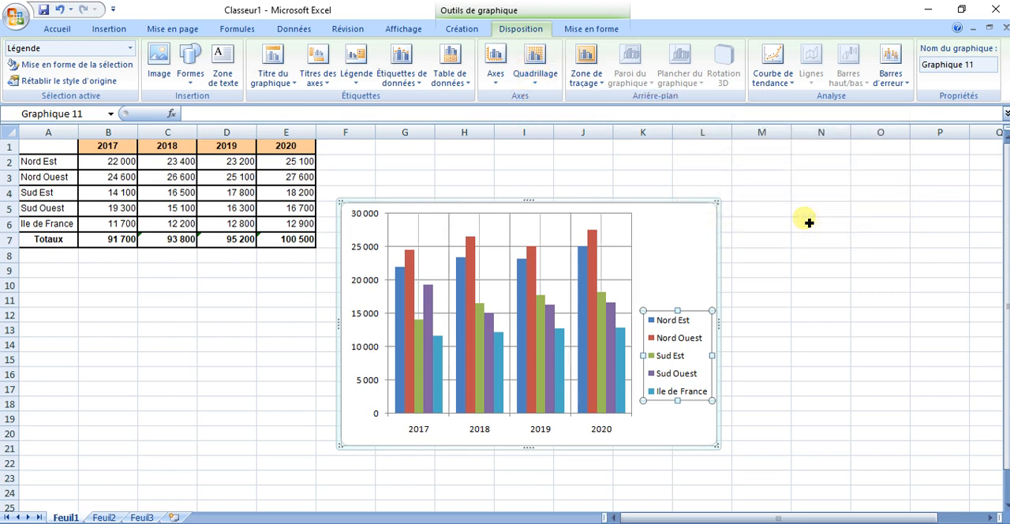
- Show a data table beneath the chart without legend symbols (Afficher la table de données)
{"action": "left_click", "coordinate": [496, 82]}
{"action": "mouse_move", "coordinate": [507, 98]}
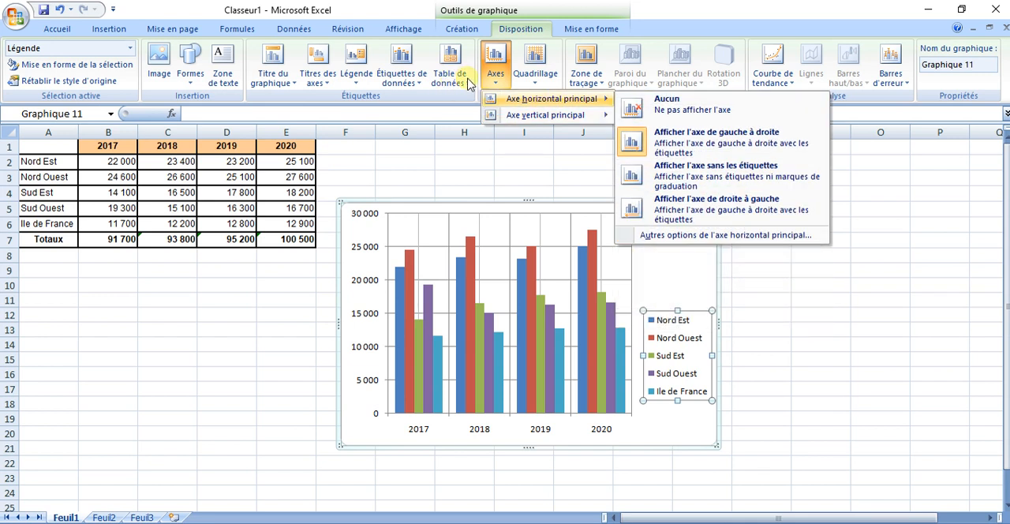
{"action": "left_click", "coordinate": [469, 82]}
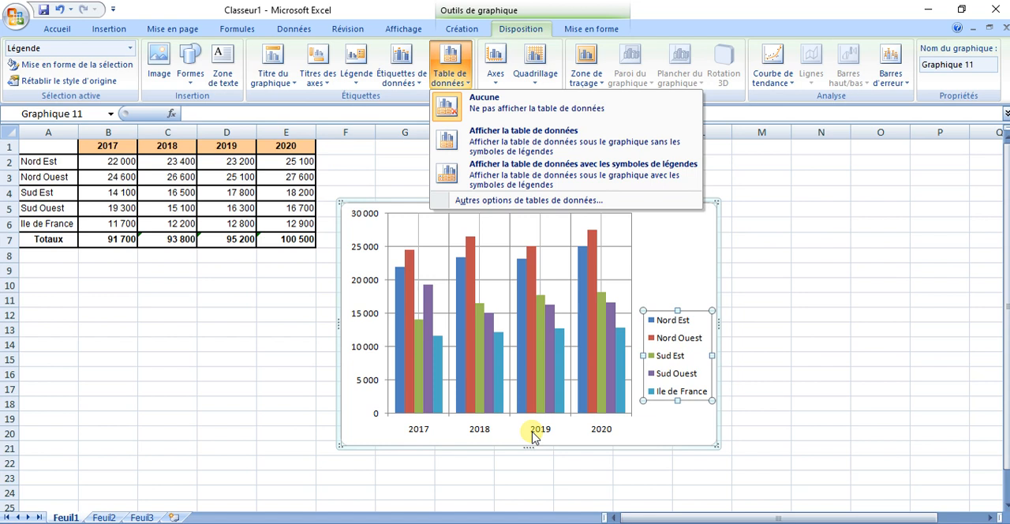
{"action": "left_click", "coordinate": [506, 146]}
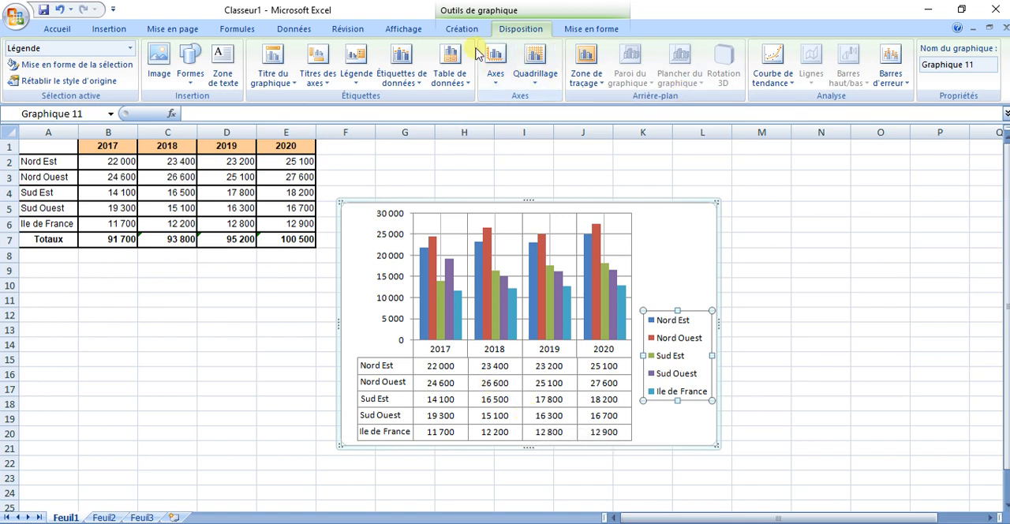
- Add data labels to all the columns, trying the Bord intérieur placement before applying Bord extérieur
{"action": "left_click", "coordinate": [419, 88]}
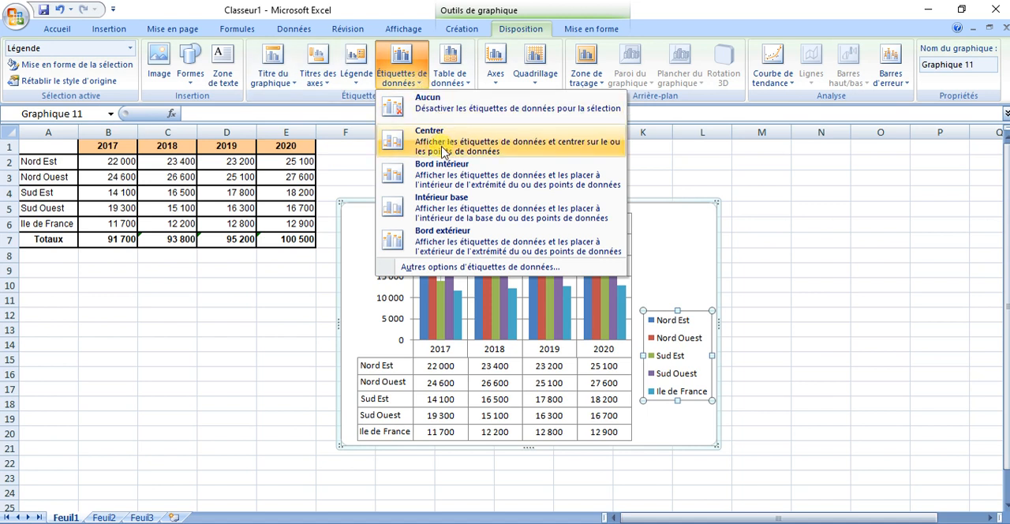
{"action": "left_click", "coordinate": [699, 207]}
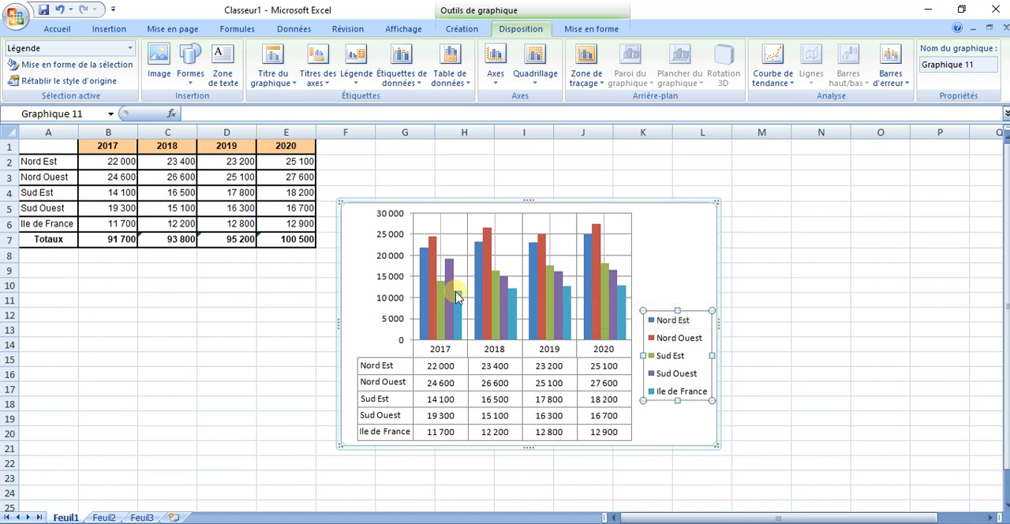
{"action": "left_click", "coordinate": [420, 87]}
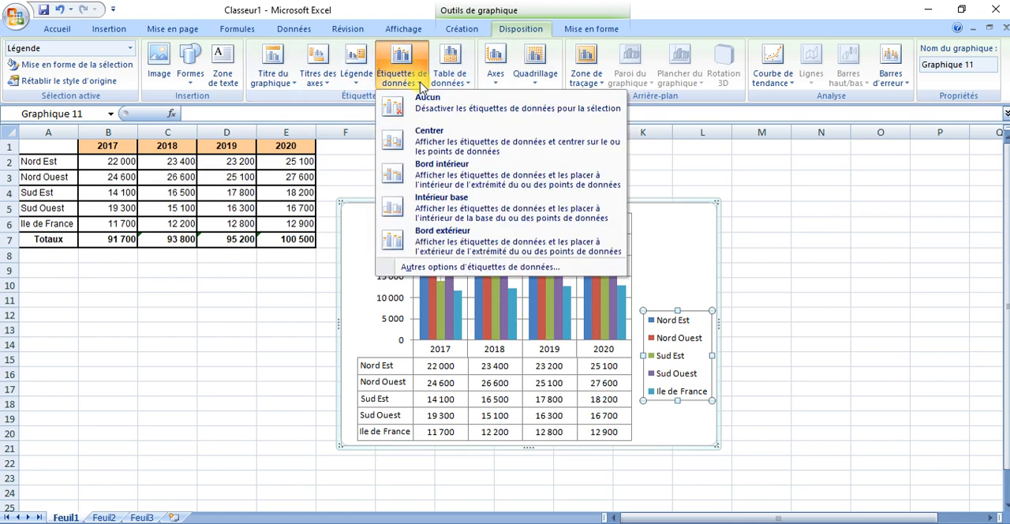
{"action": "left_click", "coordinate": [436, 175]}
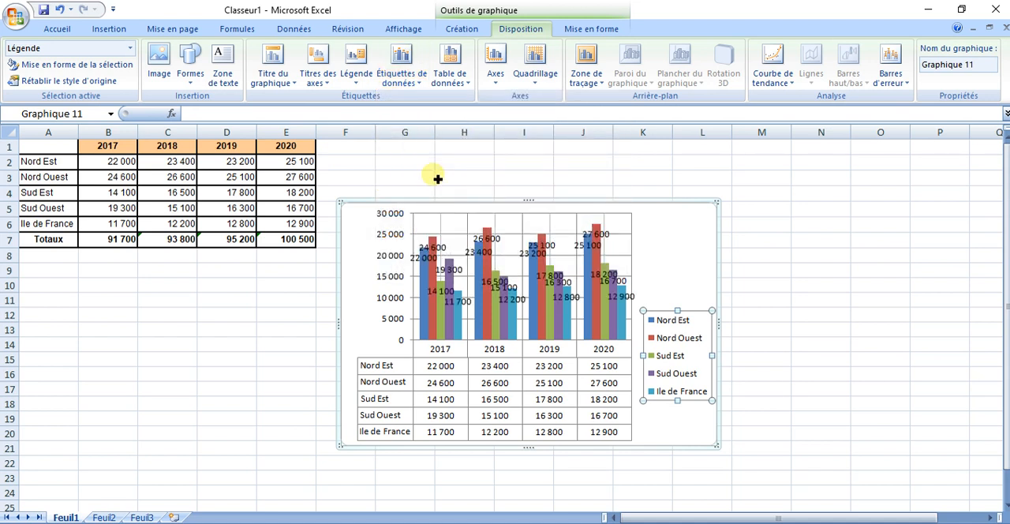
{"action": "left_click", "coordinate": [412, 86]}
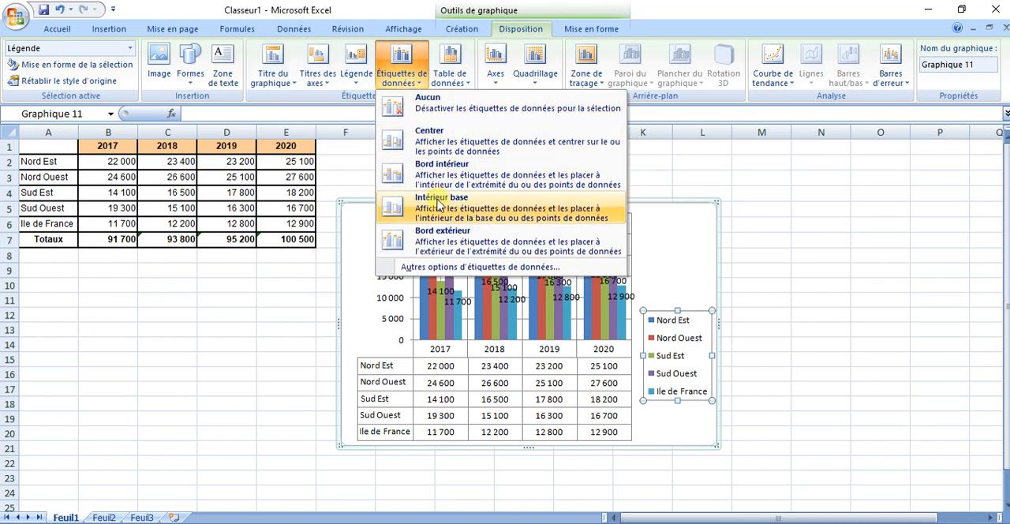
{"action": "left_click", "coordinate": [438, 255]}
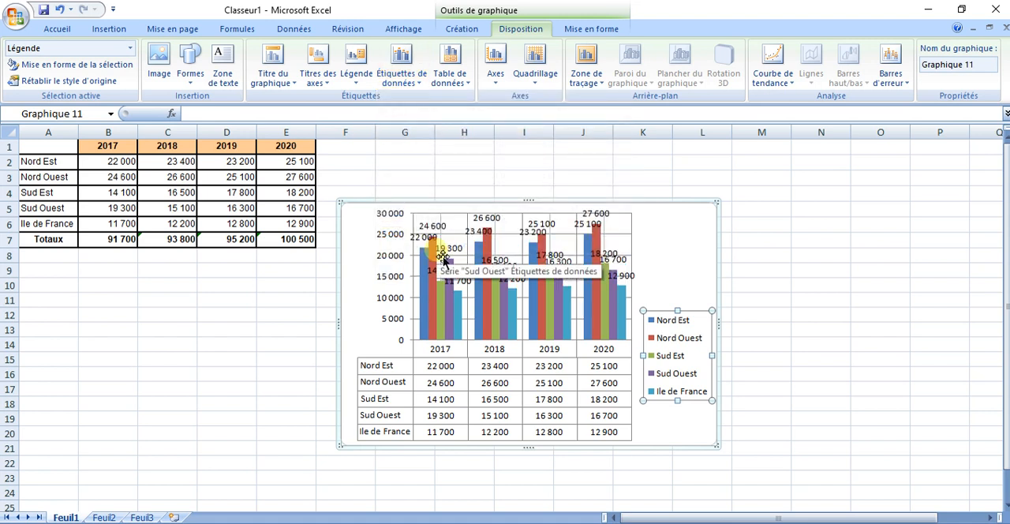
- Align the chart's legend on the right of the plot (Afficher la légende à droite)
{"action": "left_click", "coordinate": [361, 86]}
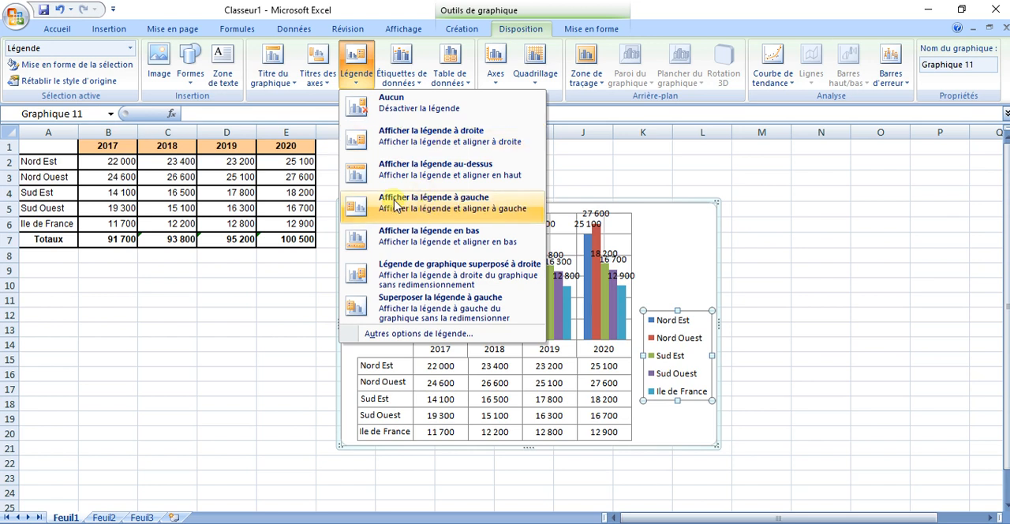
{"action": "left_click", "coordinate": [416, 150]}
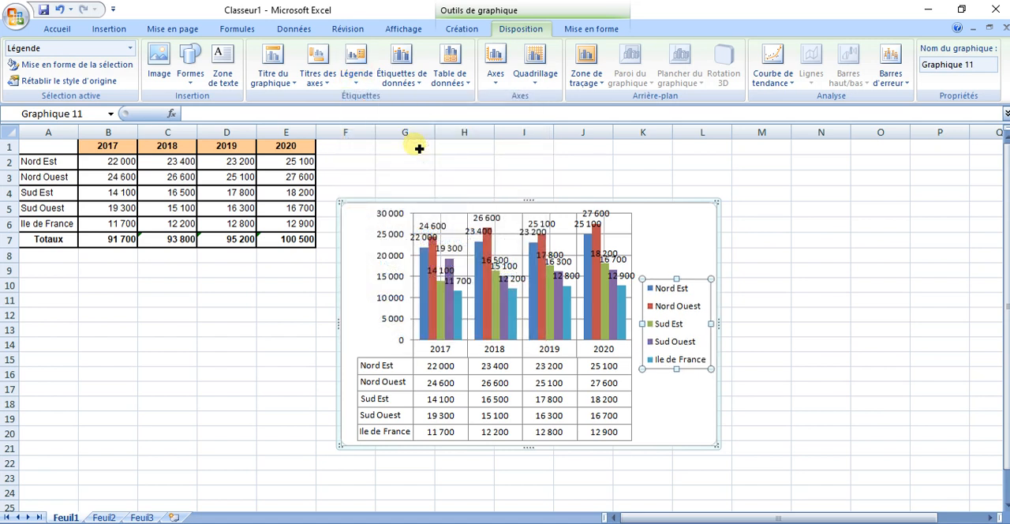
- Add a centred overlay title to the chart (Titre de graphique superposé centré)
{"action": "left_click", "coordinate": [320, 87]}
{"action": "mouse_move", "coordinate": [345, 103]}
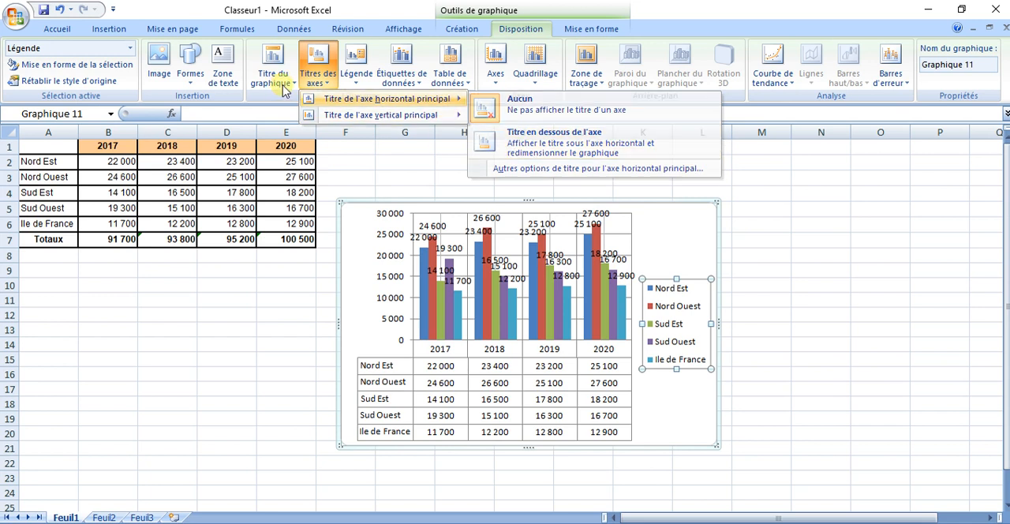
{"action": "left_click", "coordinate": [284, 88]}
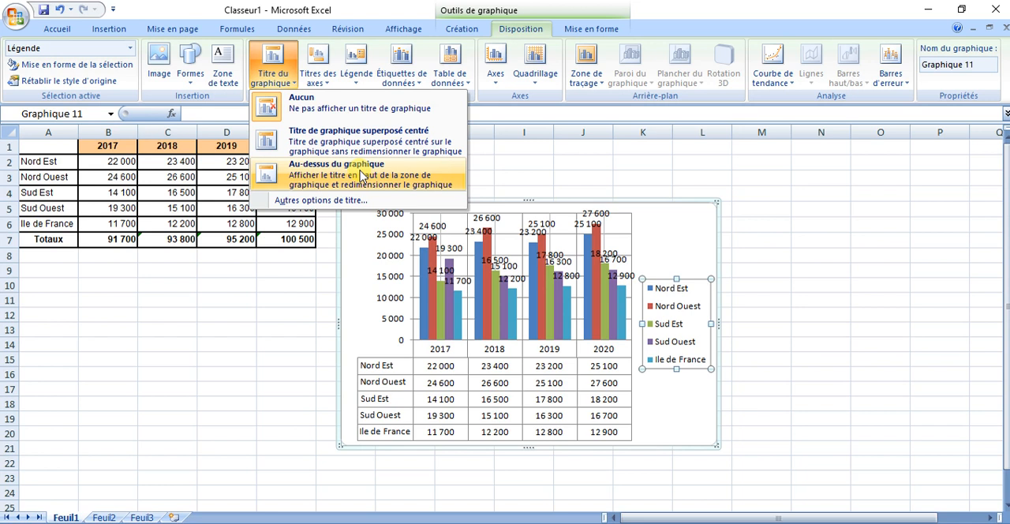
{"action": "left_click", "coordinate": [334, 139]}
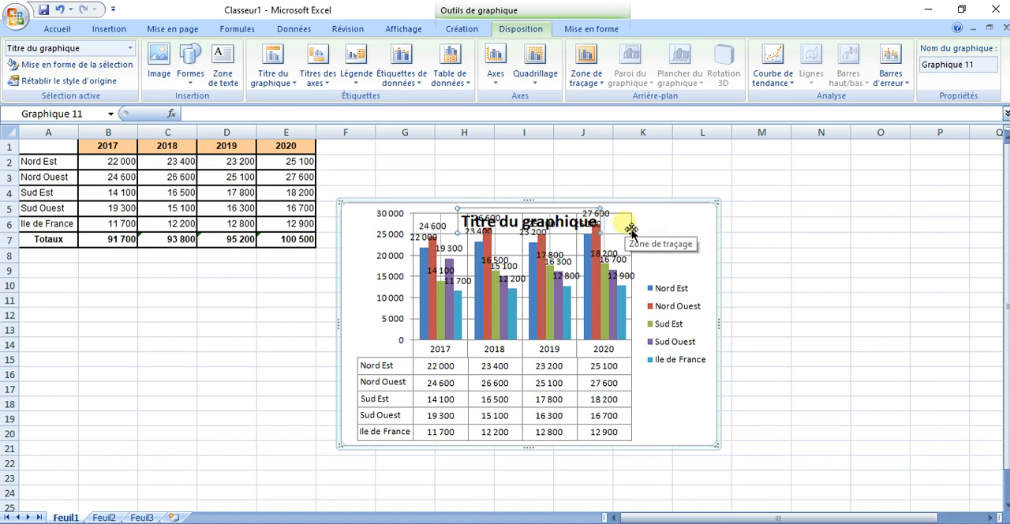
- Shrink the chart's plot area from its upper-right corner so the columns clear the overlaid title
{"action": "left_click", "coordinate": [632, 229]}
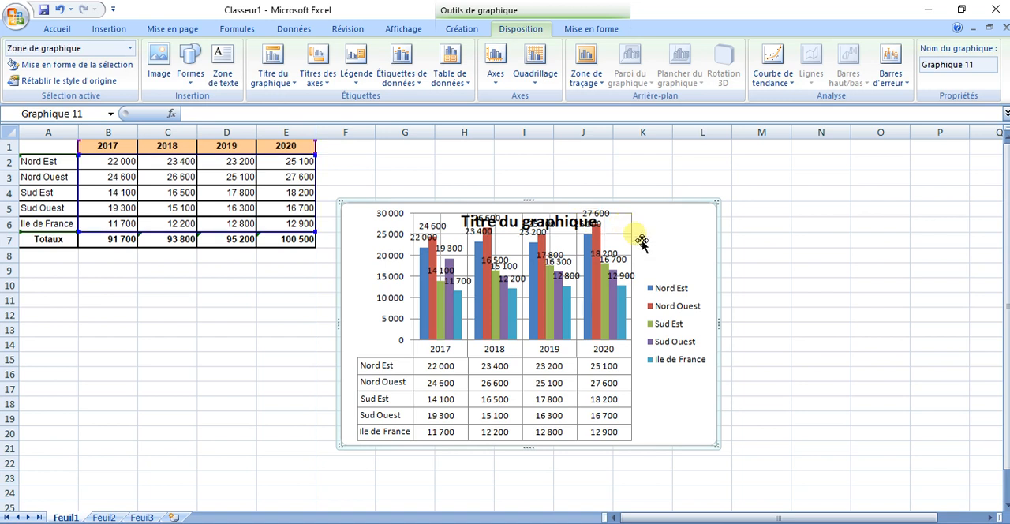
{"action": "left_click", "coordinate": [573, 234]}
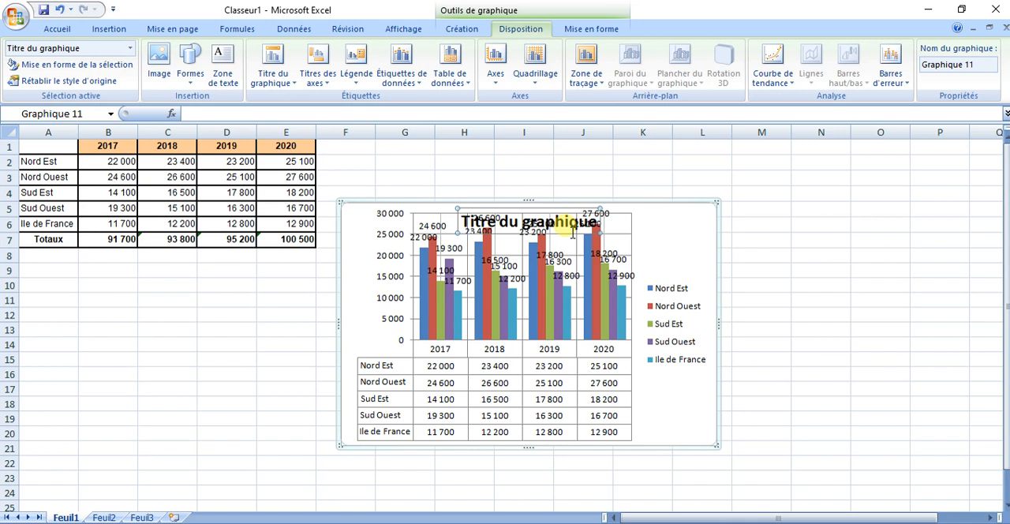
{"action": "left_click", "coordinate": [628, 223]}
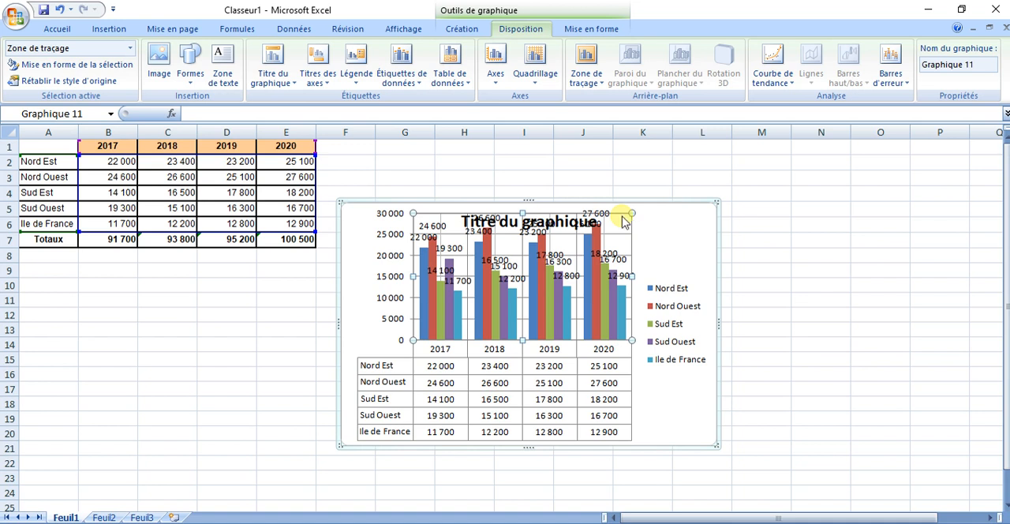
{"action": "left_click_drag", "start_coordinate": [644, 228], "coordinate": [613, 254]}
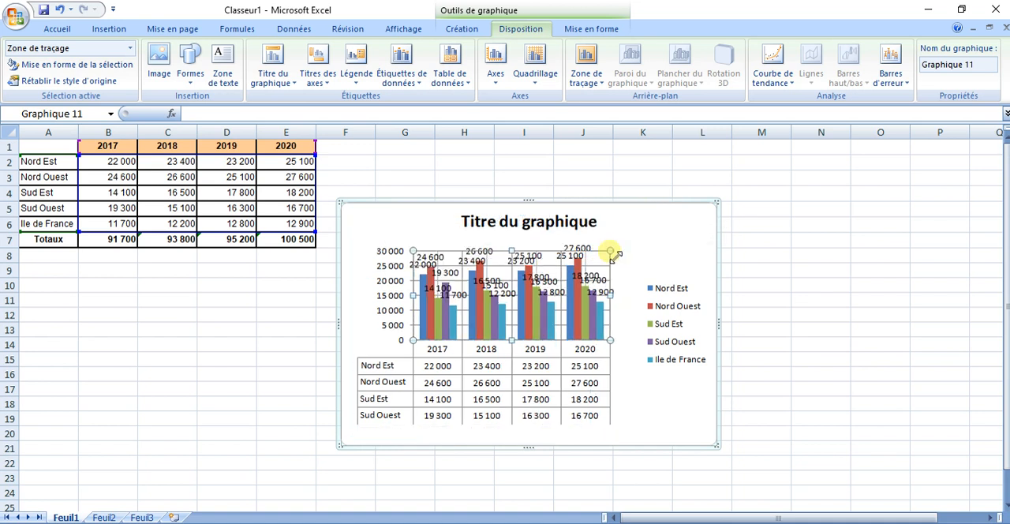
- Replace the chart title text with "totaux" and shift the title slightly to the left above the plot
{"action": "left_click", "coordinate": [565, 227]}
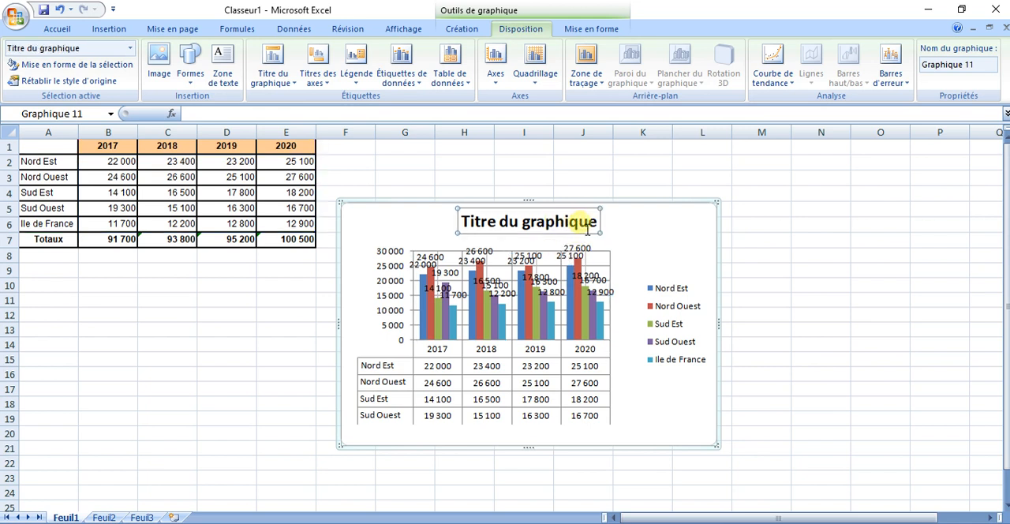
{"action": "left_click_drag", "start_coordinate": [601, 229], "coordinate": [462, 228]}
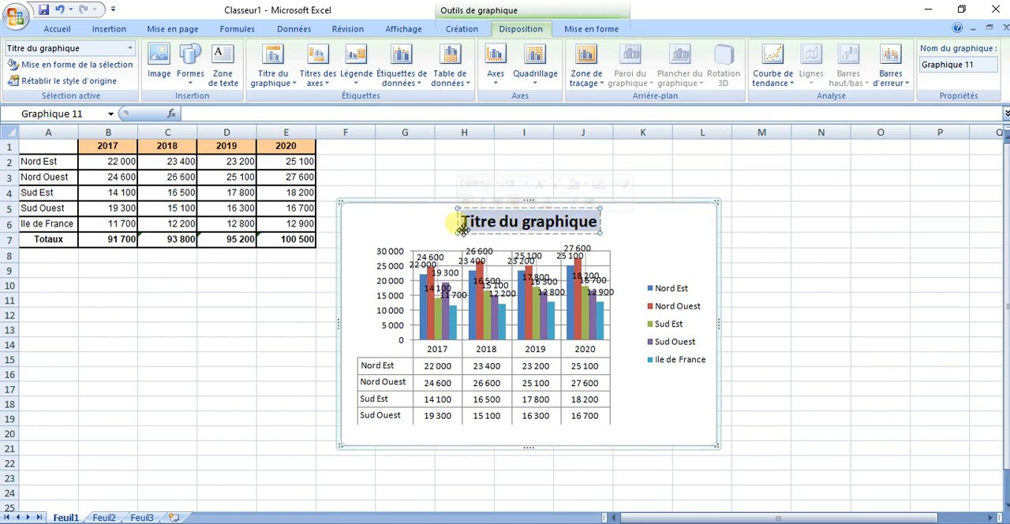
{"action": "type", "text": "totaux"}
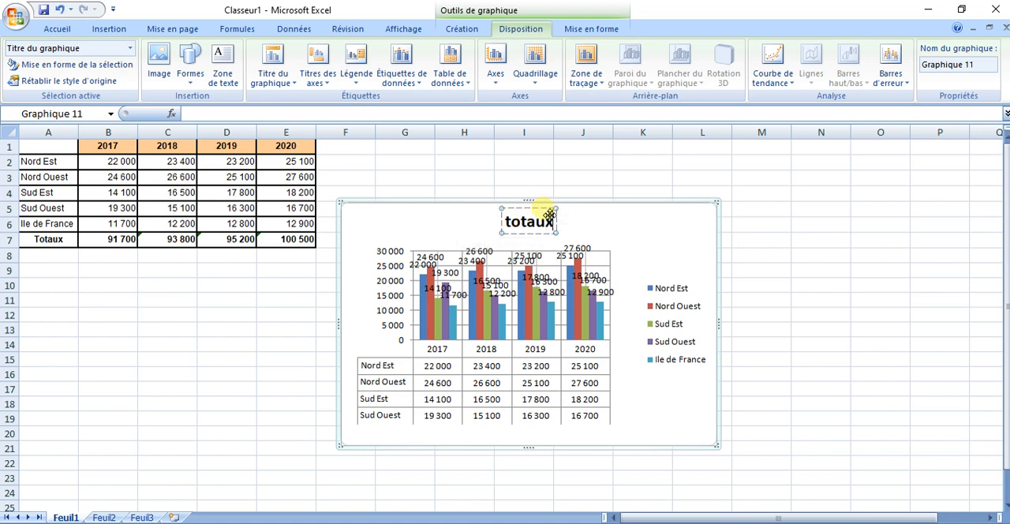
{"action": "left_click_drag", "start_coordinate": [535, 214], "coordinate": [506, 218]}
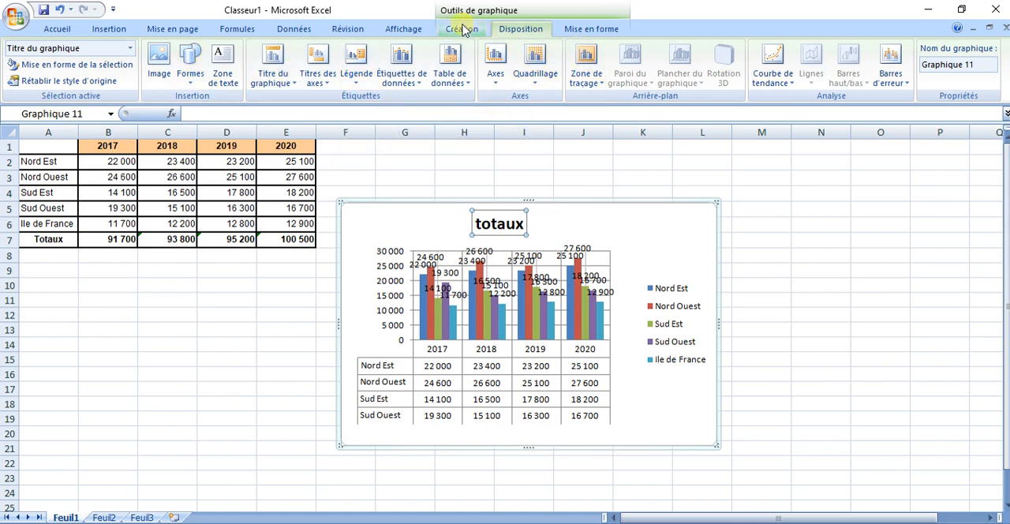
{"action": "left_click", "coordinate": [463, 29]}
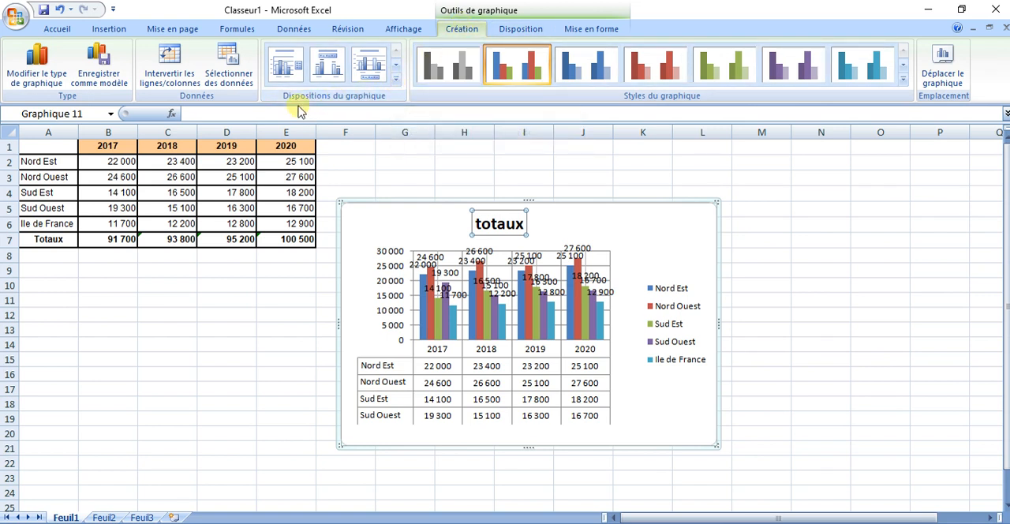
{"action": "left_click", "coordinate": [396, 81]}
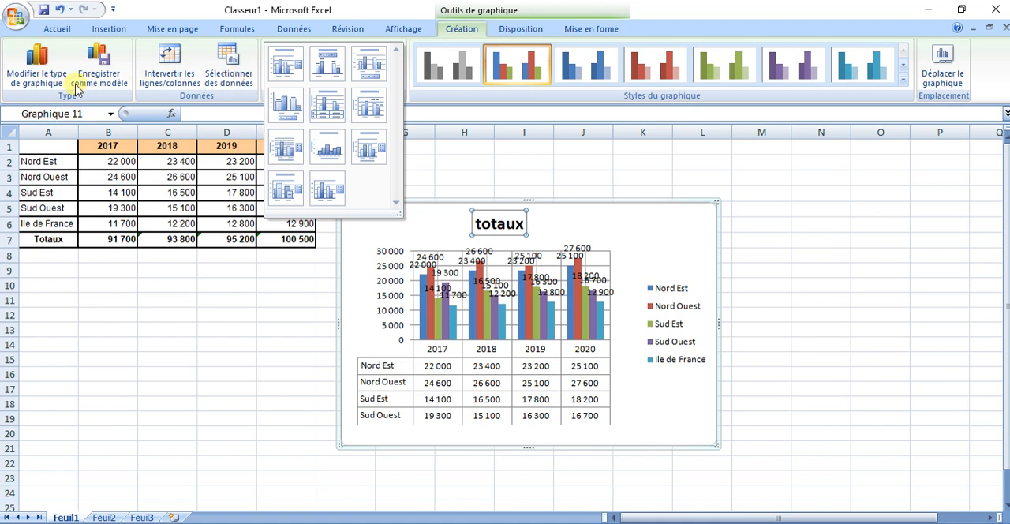
- Apply the red WordArt style to the "totaux" title and frame it with the white-filled, green-outlined shape style
{"action": "left_click", "coordinate": [591, 29]}
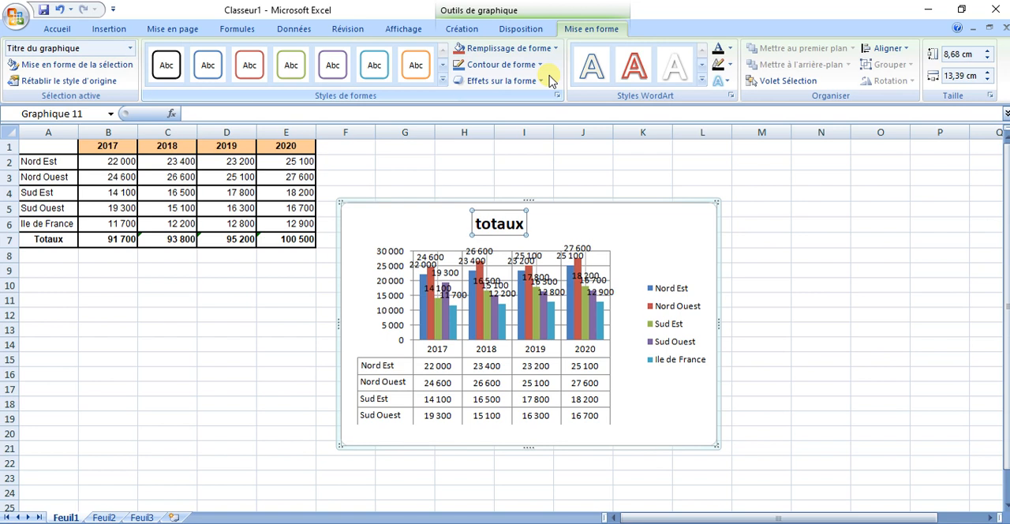
{"action": "left_click", "coordinate": [639, 77]}
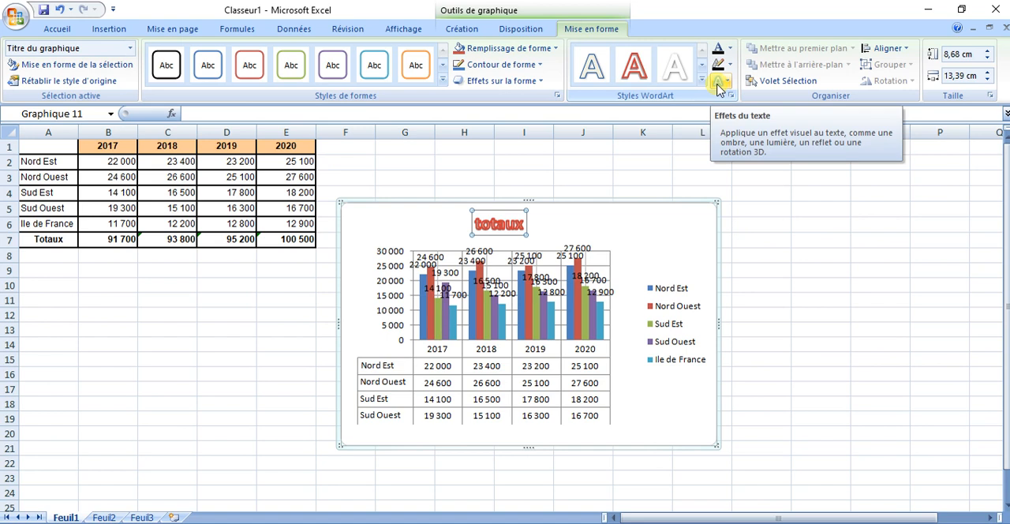
{"action": "left_click", "coordinate": [442, 85]}
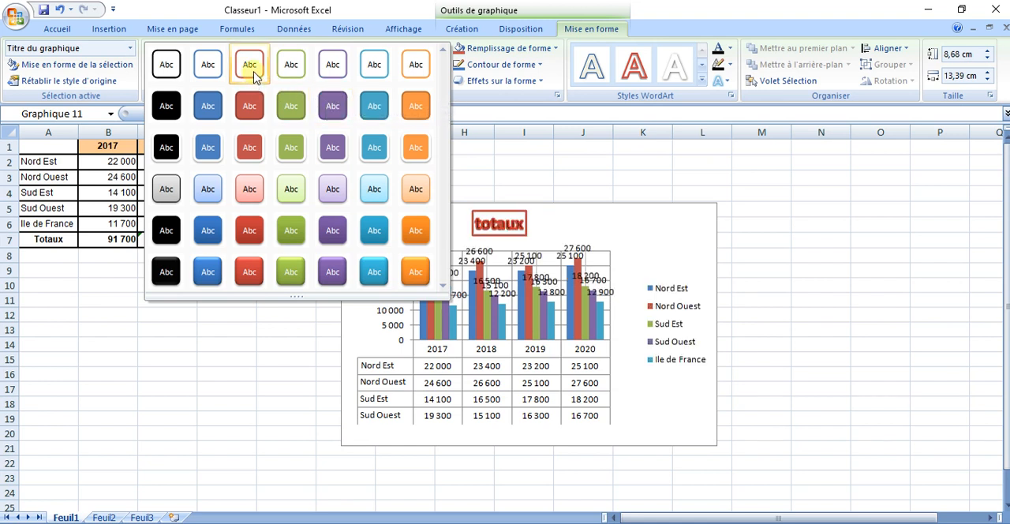
{"action": "left_click", "coordinate": [296, 78]}
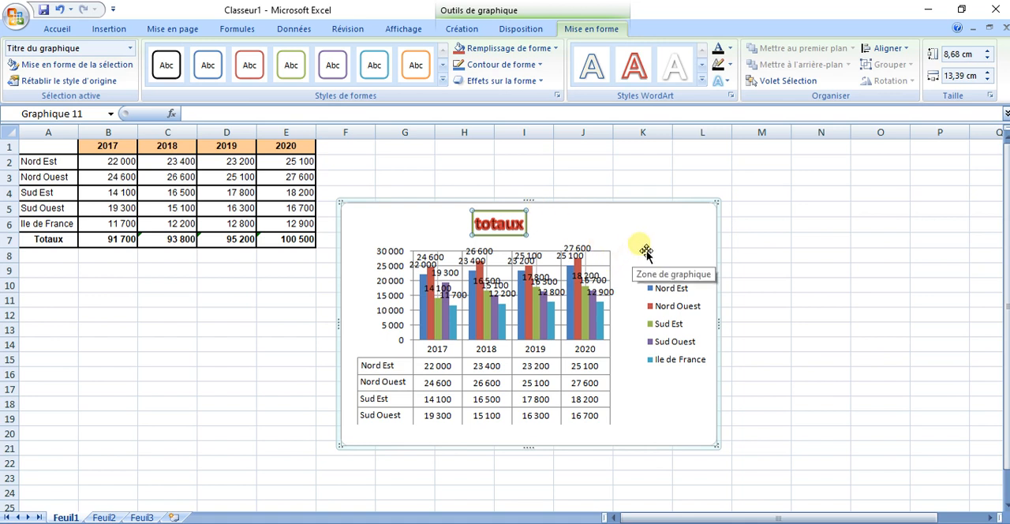
- Start saving the customised chart as a template (Enregistrer comme modèle)
{"action": "left_click", "coordinate": [467, 29]}
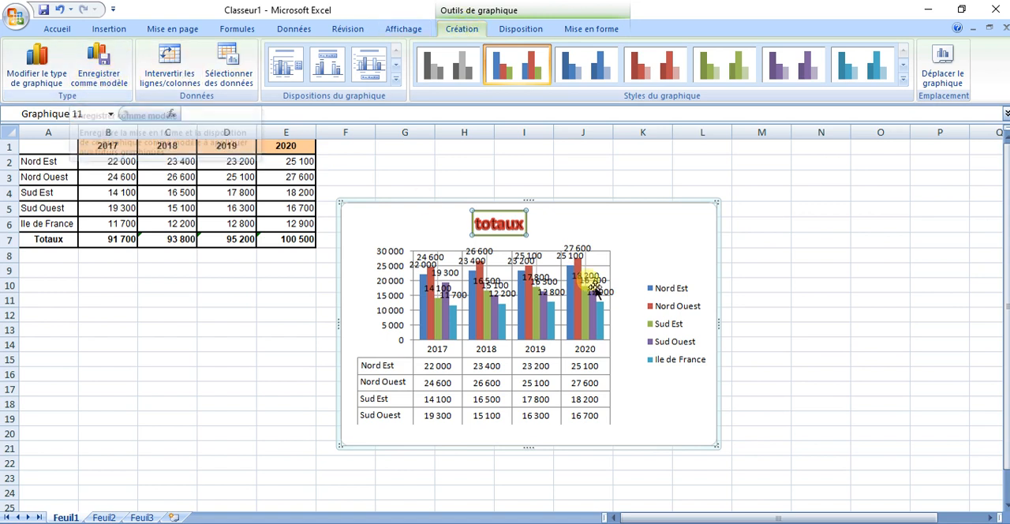
{"action": "left_click", "coordinate": [117, 86]}
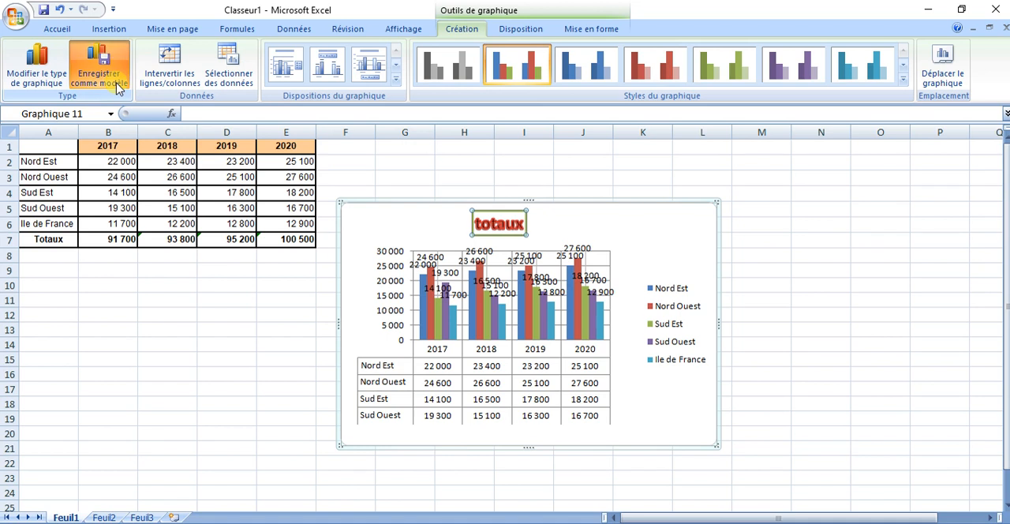